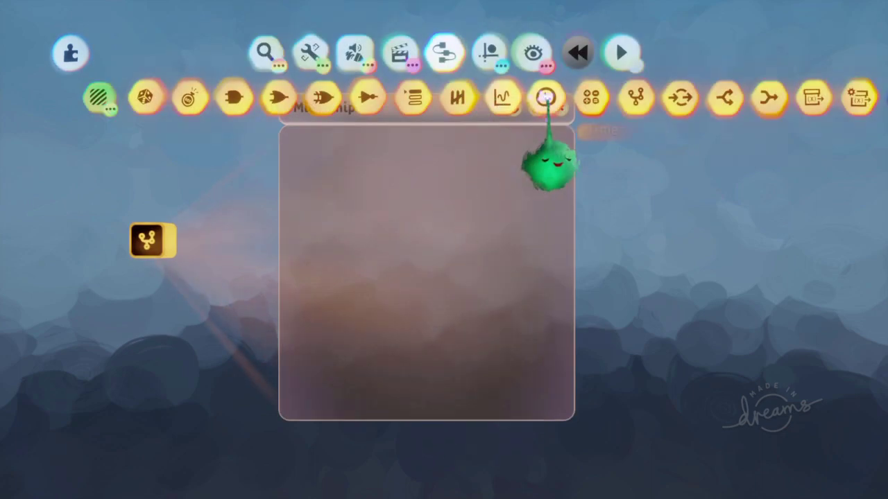
Add a Timer and a Value Slider to the empty microchip and widen the microchip's canvas.
left_click(546, 97)
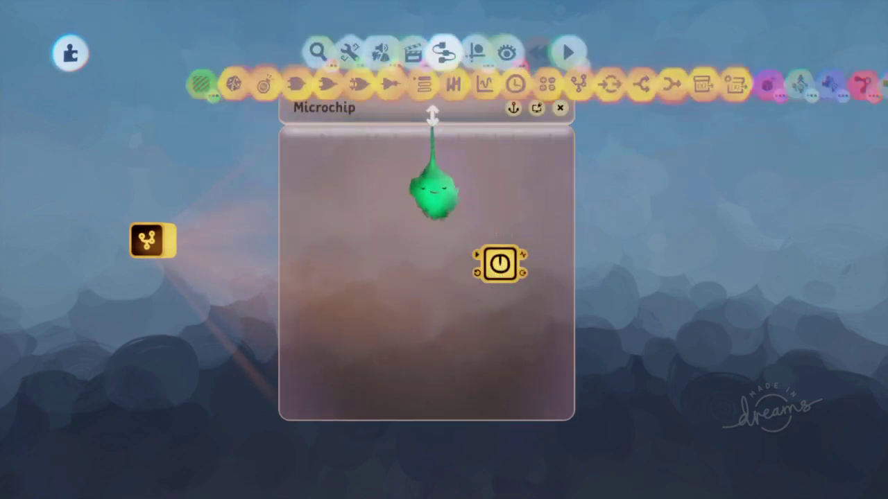
left_click(308, 96)
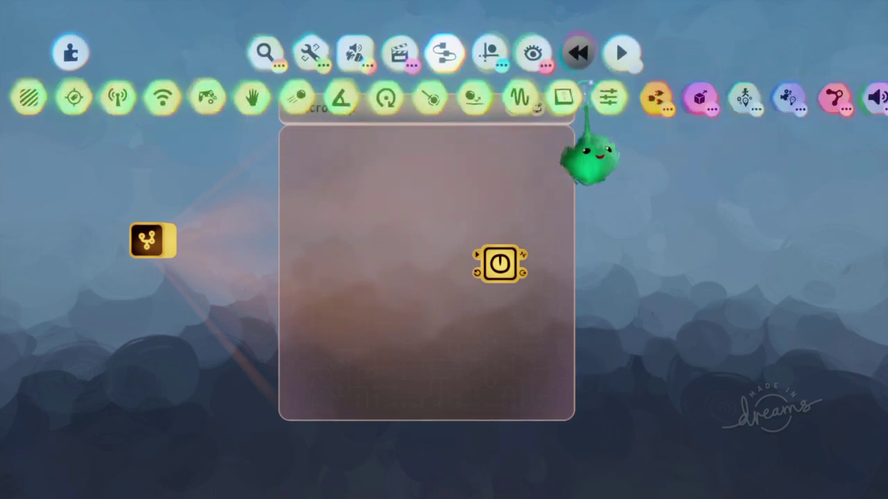
left_click(608, 95)
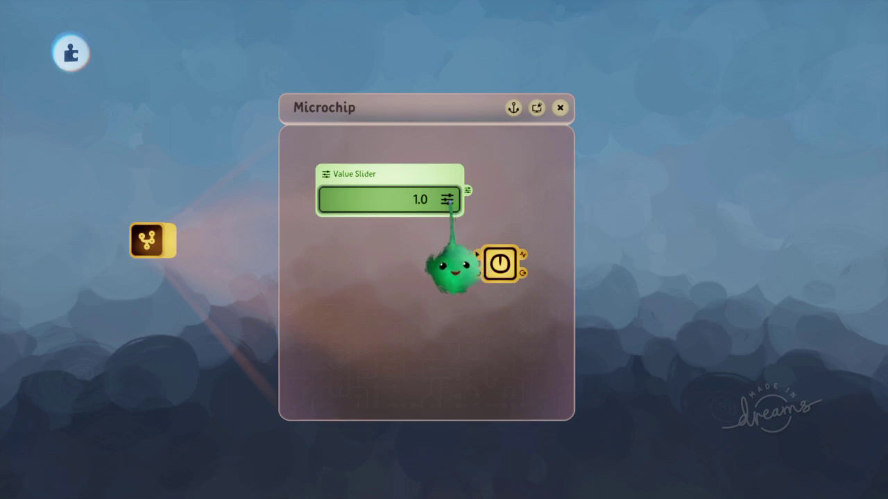
left_click_drag(581, 317, 703, 332)
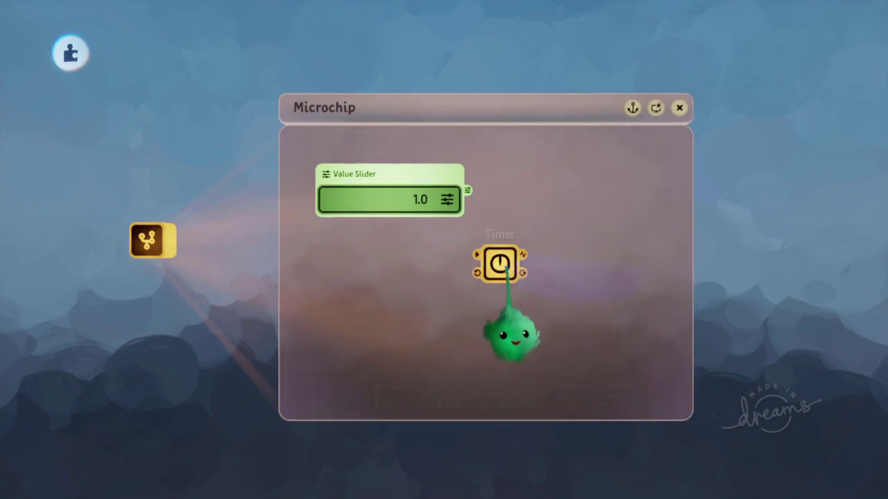
Open the Timer's settings and wire both the Value Slider's output and the Timer's own Current Time output into its Current Time input.
left_click_drag(511, 333, 566, 344)
left_click(547, 292)
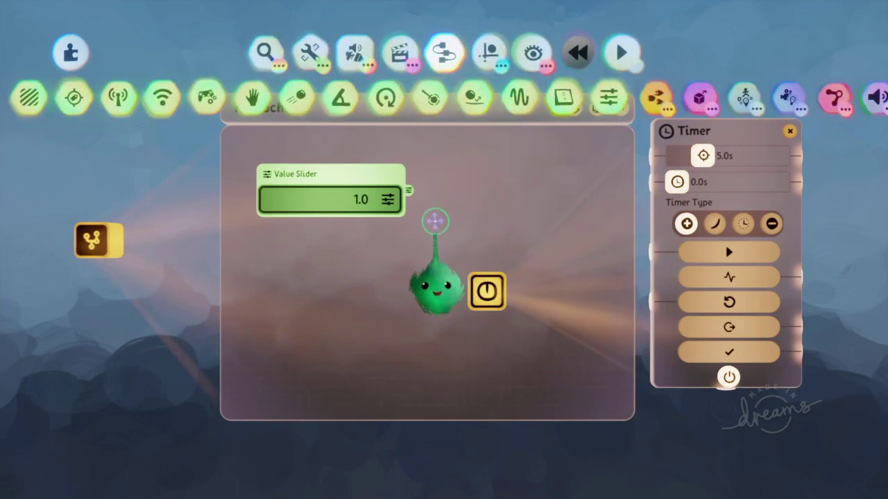
left_click_drag(409, 190, 644, 183)
left_click(652, 249)
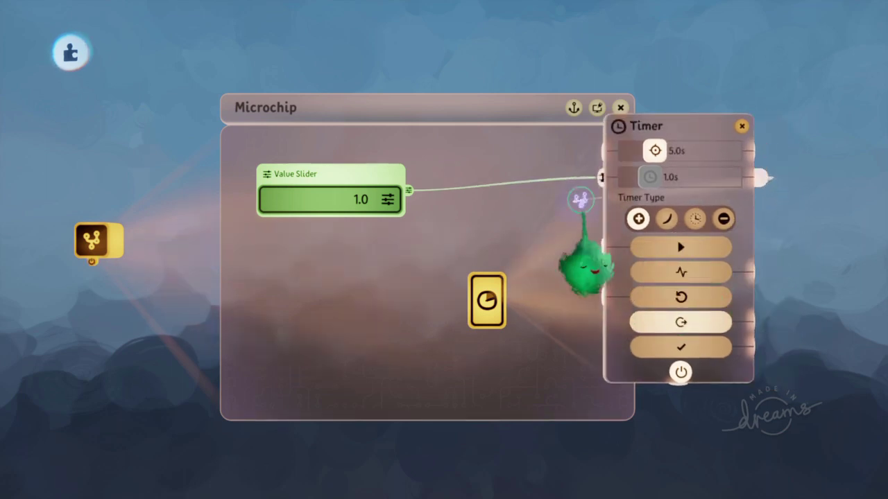
left_click_drag(581, 198, 595, 179)
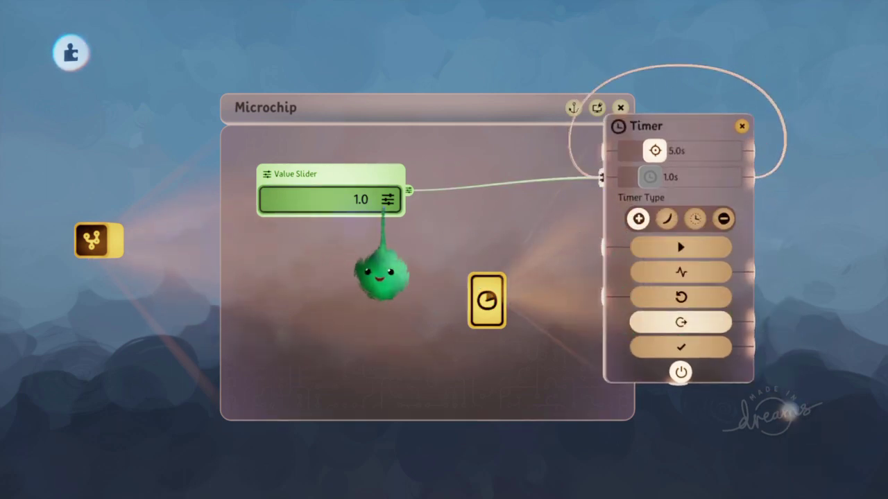
left_click_drag(650, 178, 633, 178)
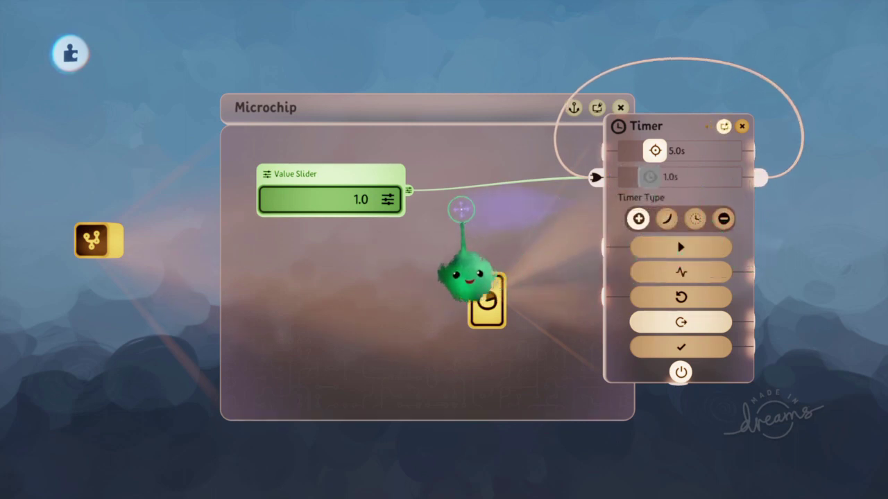
Delete the Timer's Current Time feedback wire and power off the Value Slider in its settings.
left_click(386, 200)
left_click_drag(459, 265, 307, 284)
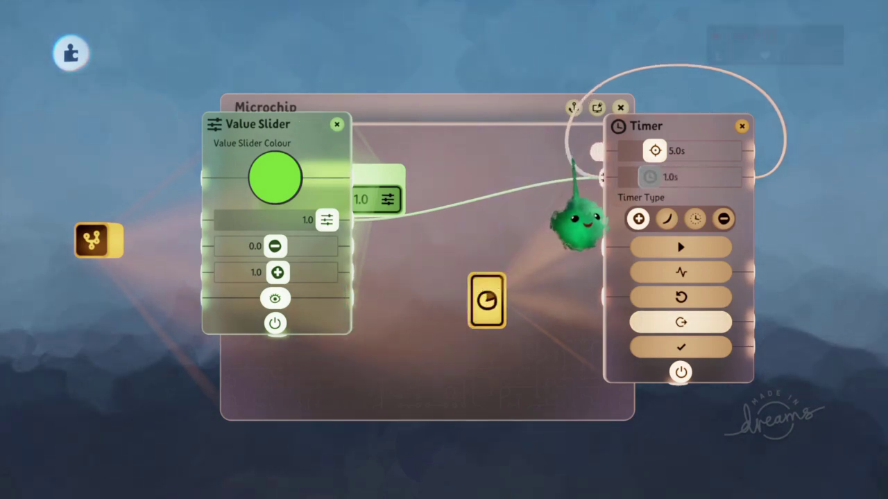
left_click_drag(567, 152, 565, 151)
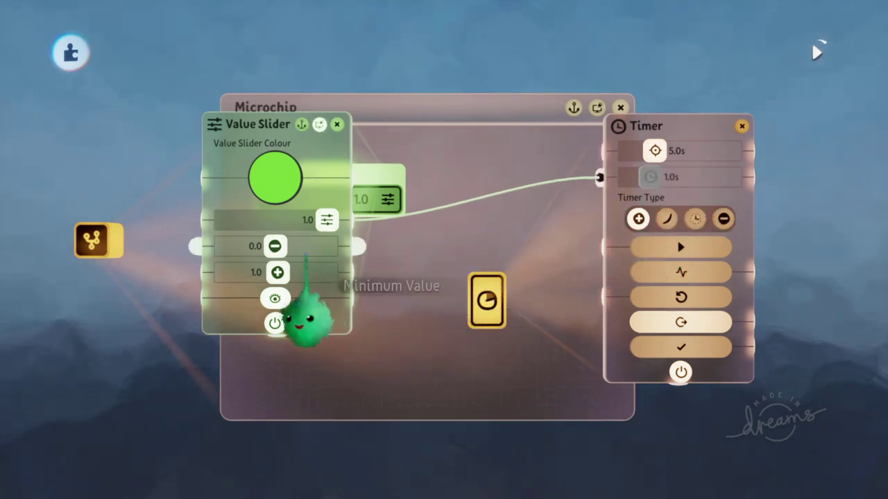
left_click_drag(275, 323, 558, 250)
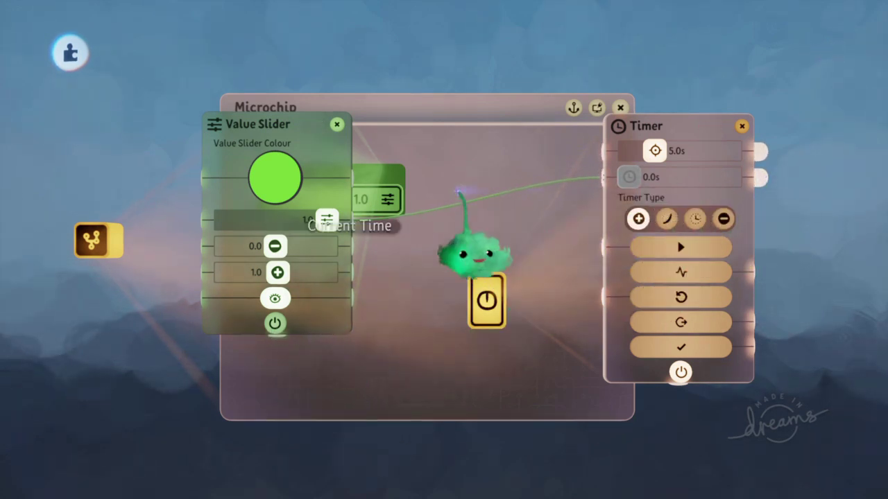
Clone the Value Slider above the original, set the copy to 0.5 and wire it into the Timer's Current Time, with both sliders powered on.
left_click_drag(439, 117, 432, 47)
middle_click_drag(406, 132, 452, 171)
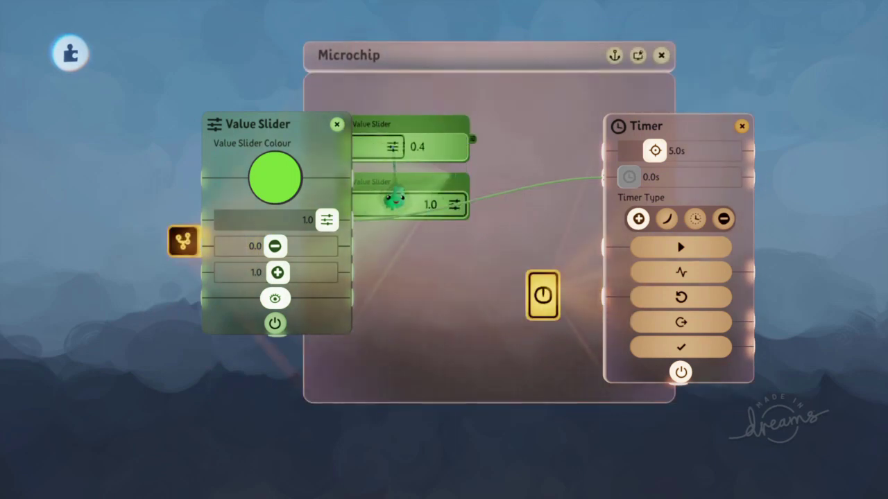
mouse_move(476, 141)
left_mouse_down()
mouse_move(559, 181)
mouse_move(597, 178)
left_mouse_up()
left_click(437, 172)
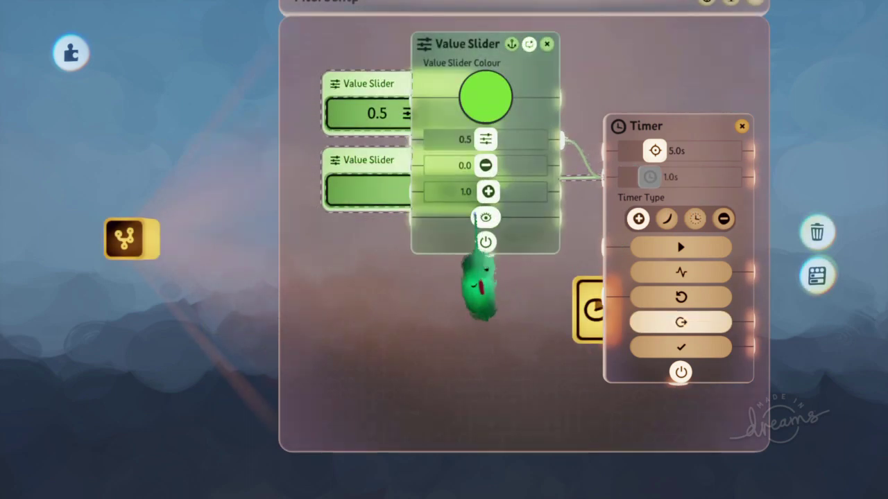
key("Escape")
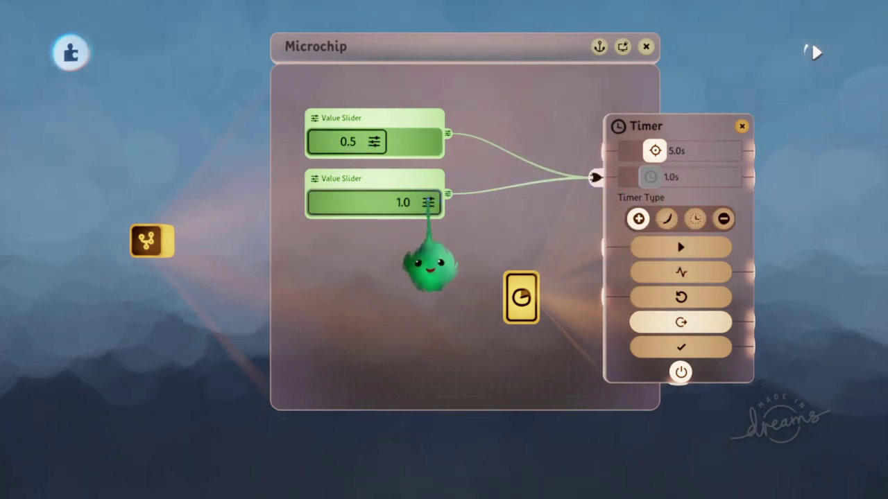
Power off the lower Value Slider through its settings, keeping its wire to the Timer's Current Time.
left_click(412, 208)
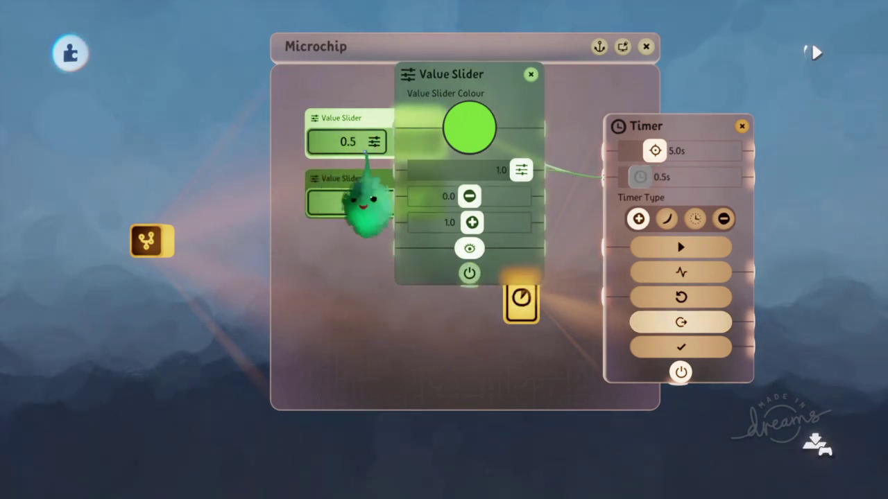
left_click_drag(480, 227, 251, 226)
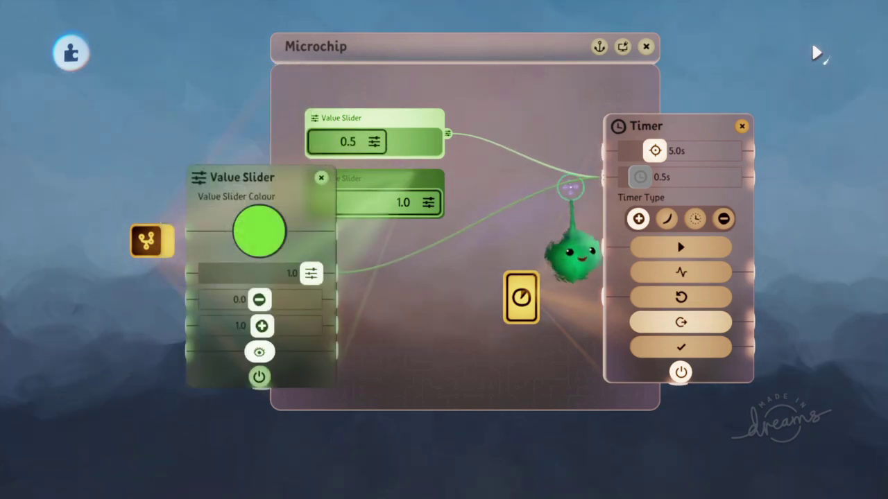
left_click_drag(572, 253, 595, 253)
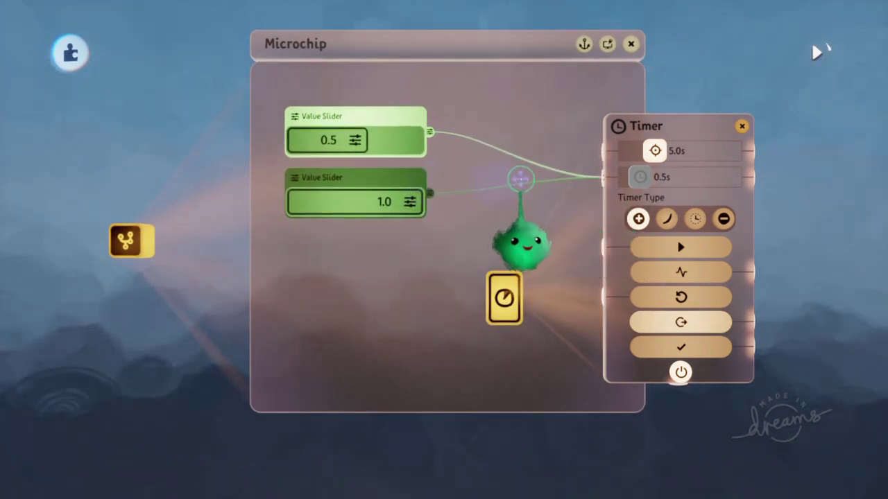
Delete the upper slider's wire and connect the Timer's Current Time output back to its own Current Time input.
key("Delete")
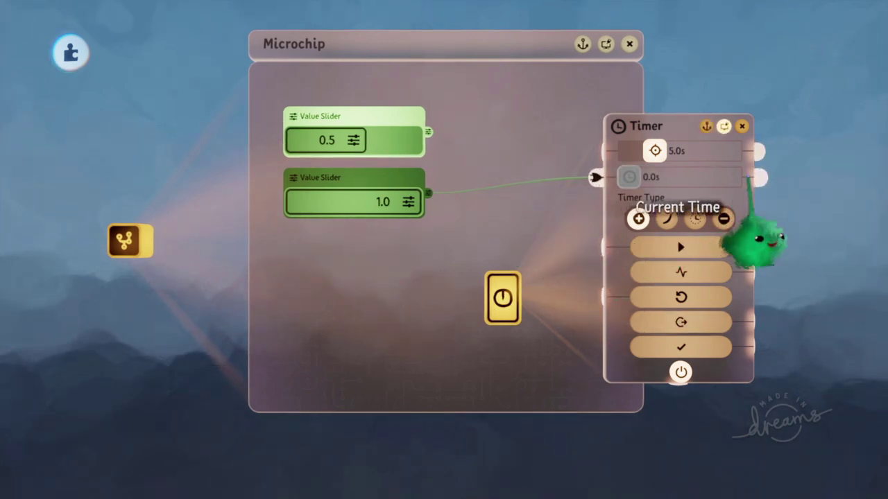
left_click_drag(758, 177, 595, 178)
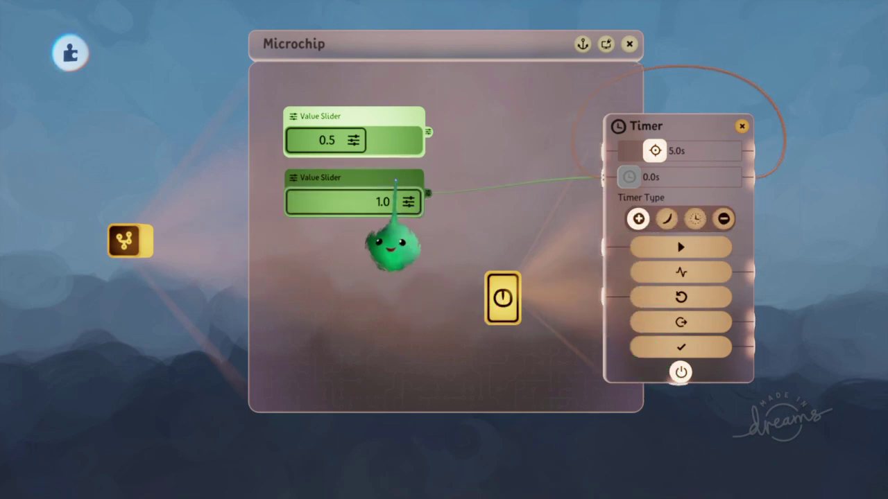
left_click(396, 180)
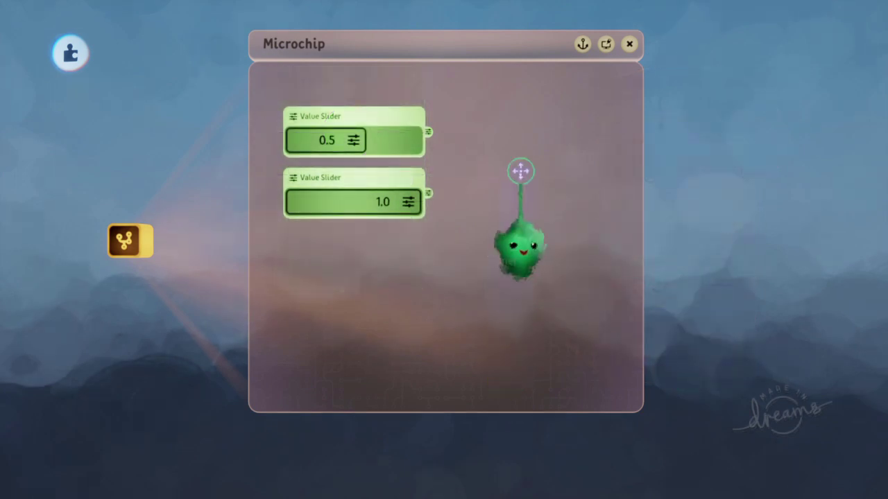
Add a Node beside the lower Value Slider and set its Create Port option to No Port.
mouse_move(514, 118)
left_click(557, 97)
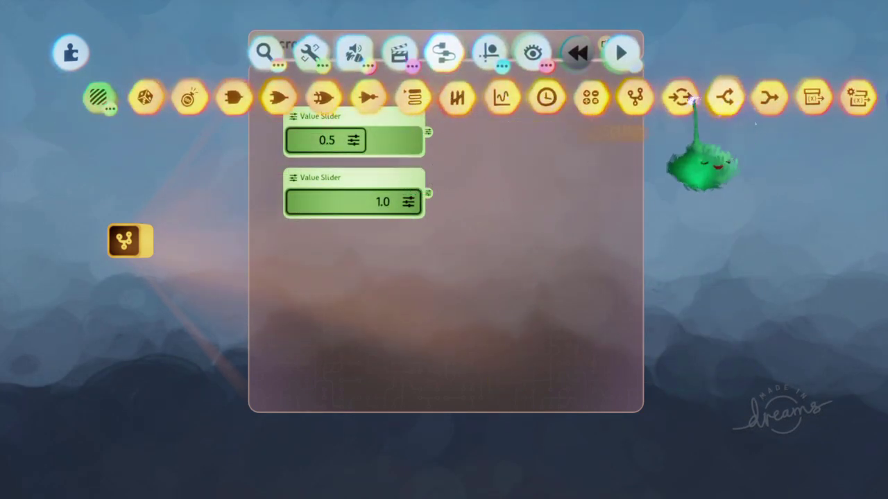
left_click(676, 97)
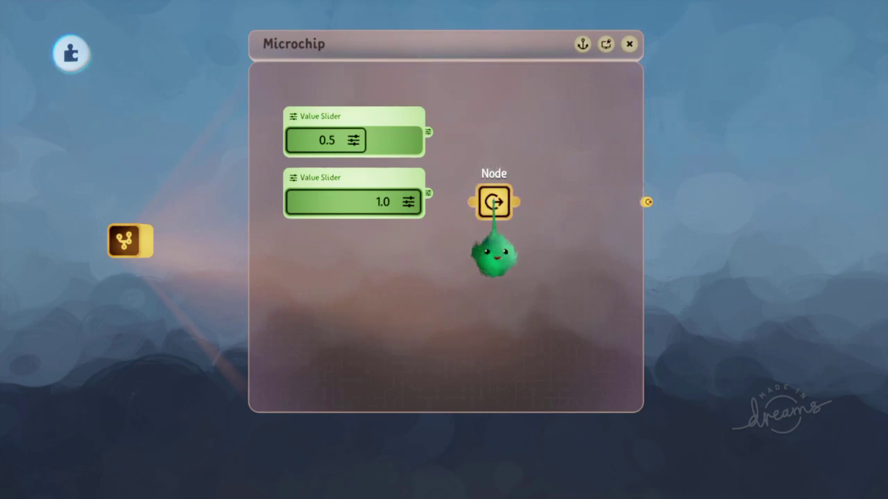
left_click(494, 203)
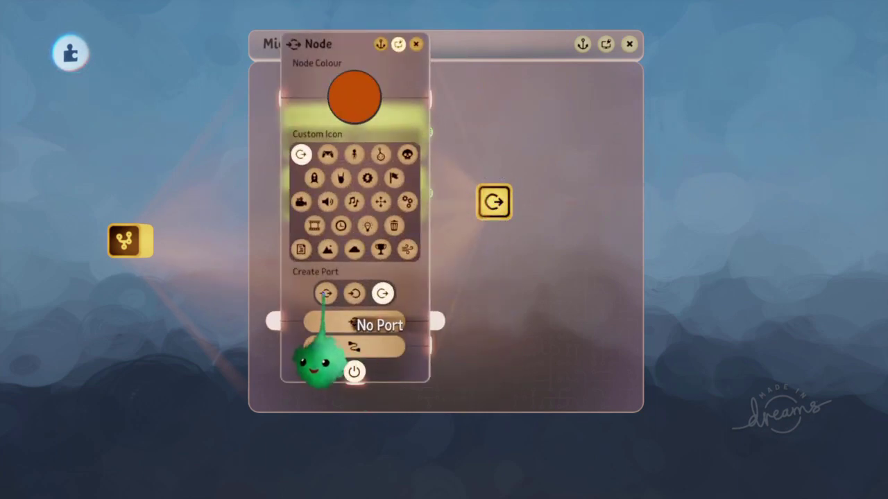
left_click(325, 294)
key("Escape")
left_click_drag(488, 203, 487, 194)
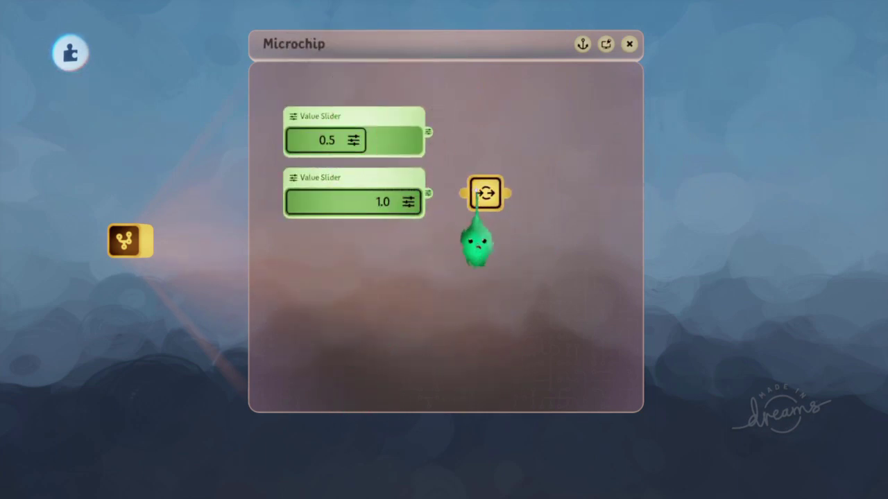
Wire the lower Value Slider into the Node and place a cloned Value Slider on the Node's other side.
left_click_drag(430, 194, 460, 193)
mouse_move(402, 210)
left_mouse_down()
mouse_move(629, 202)
mouse_move(737, 223)
left_mouse_up()
mouse_move(628, 186)
left_mouse_down()
mouse_move(662, 186)
mouse_move(639, 183)
left_mouse_up()
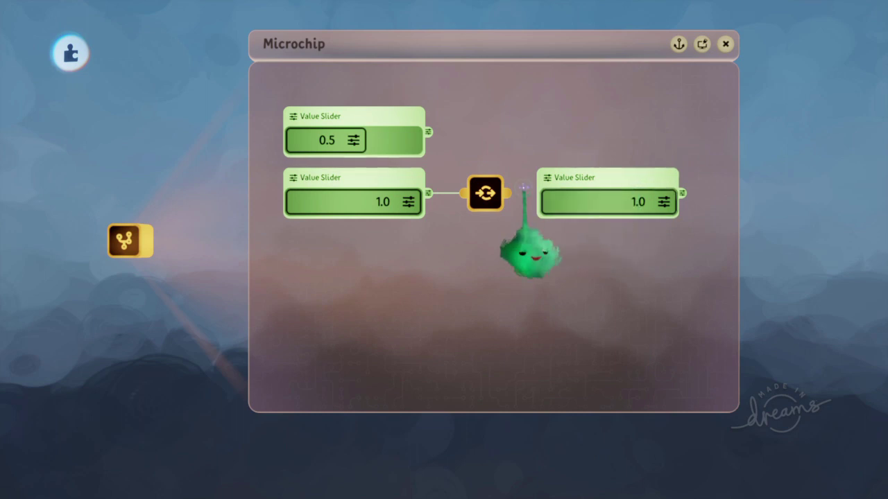
Connect the Node's output to the cloned Value Slider's value and set the input slider to 0.5.
left_click_drag(511, 262, 561, 257)
left_click_drag(406, 267, 350, 257)
left_click_drag(465, 264, 866, 297)
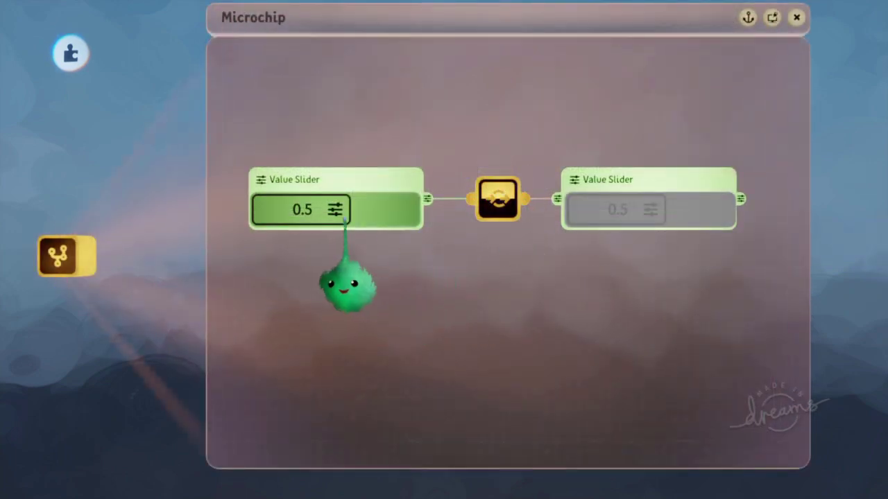
Set the input Value Slider to 0.0 and wire the Node's output back into its own input.
left_click_drag(343, 279, 272, 274)
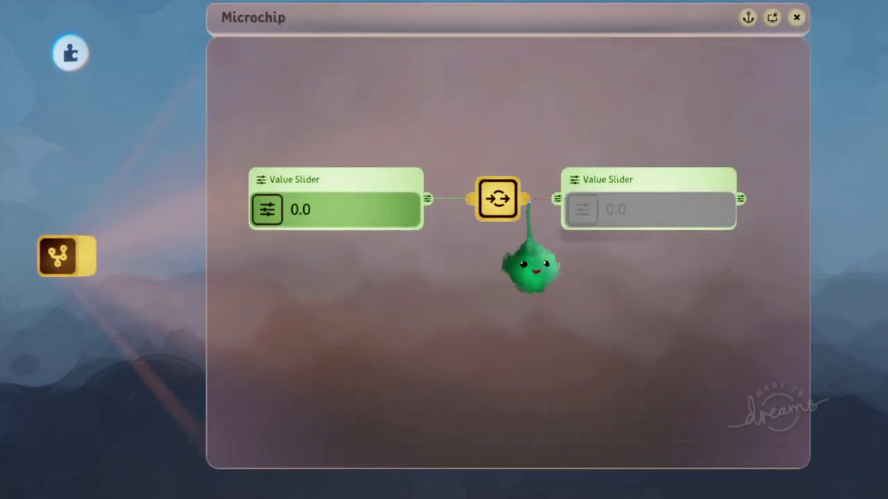
left_click(465, 199)
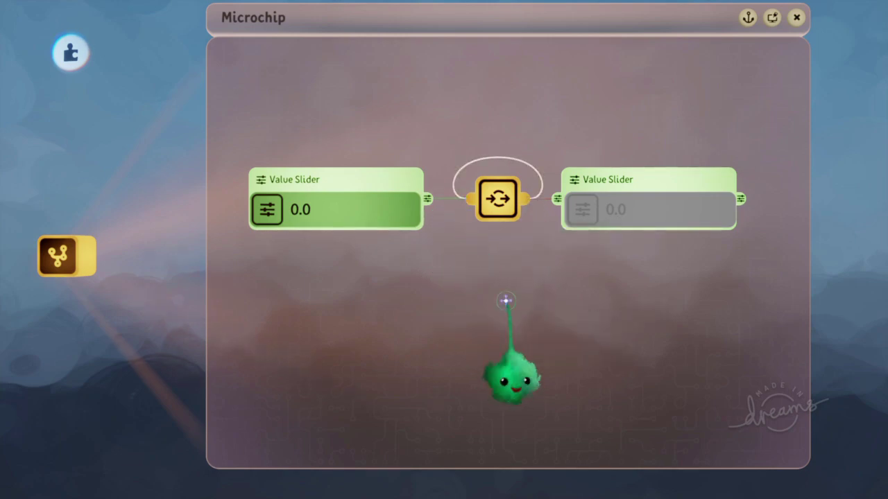
left_click_drag(522, 258, 551, 260)
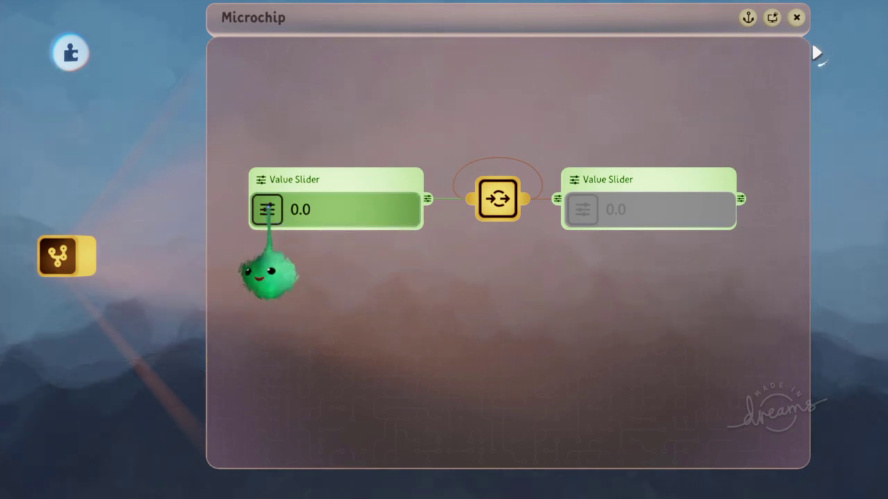
Test the Node's feedback loop by nudging the input Value Slider off 0.0 and back, then reset the signal.
mouse_move(269, 273)
left_mouse_down()
mouse_move(271, 262)
mouse_move(271, 274)
left_mouse_up()
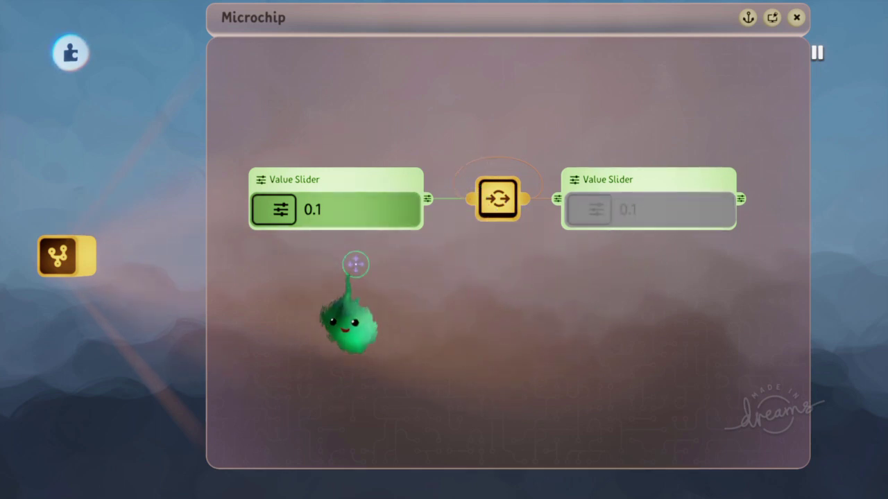
key("space")
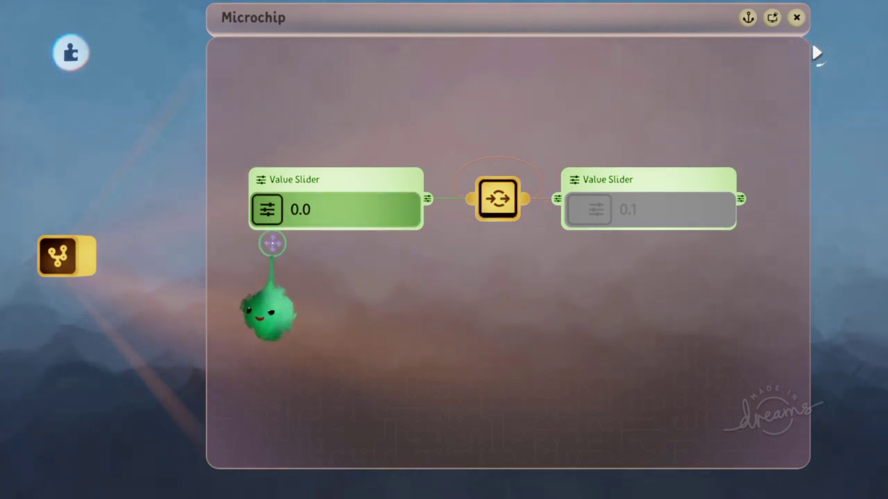
left_click_drag(270, 277, 294, 256)
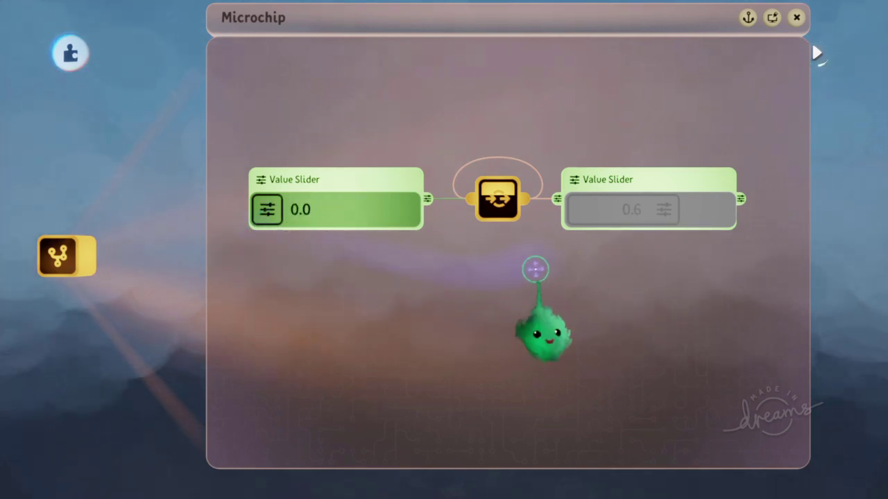
key("Down")
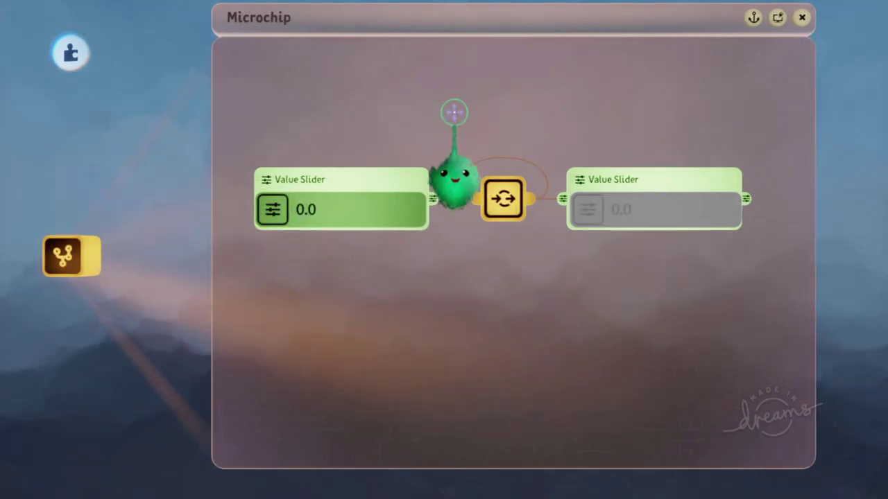
Bring up the logic gadgets and set the input Value Slider to 1.0.
key("Tab")
left_click_drag(540, 104, 375, 109)
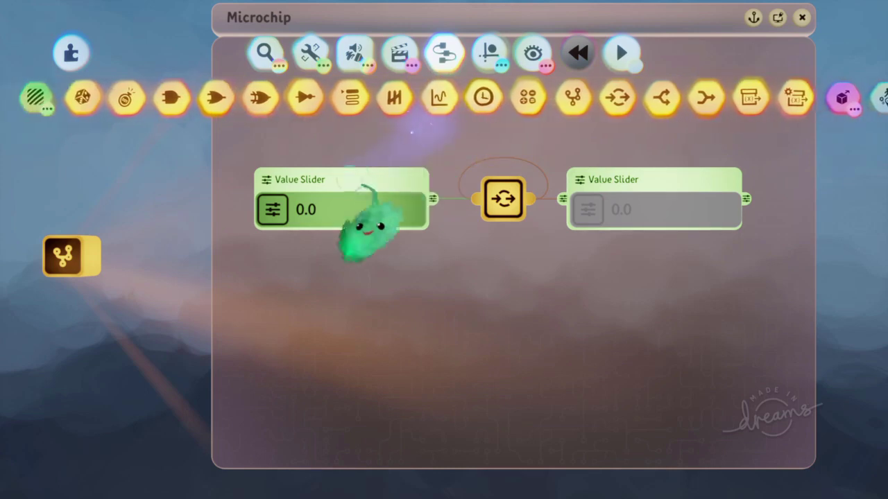
left_click_drag(267, 272, 470, 257)
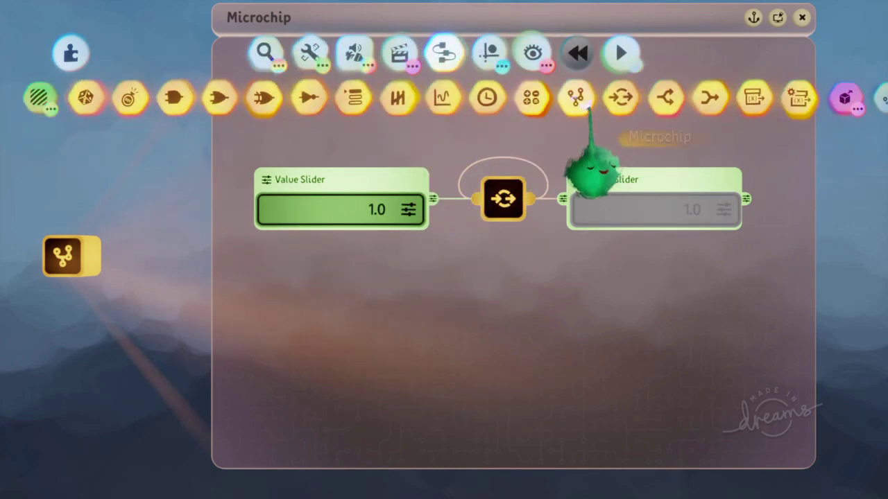
Place a Destroyer below the input Value Slider in the microchip and wire it to that slider.
left_click_drag(590, 102, 510, 106)
left_click(689, 97)
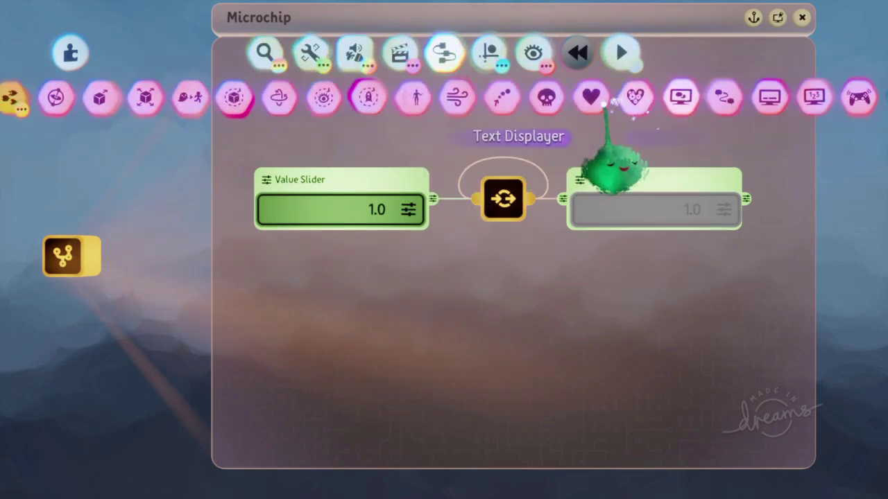
left_click(547, 97)
left_click(319, 366)
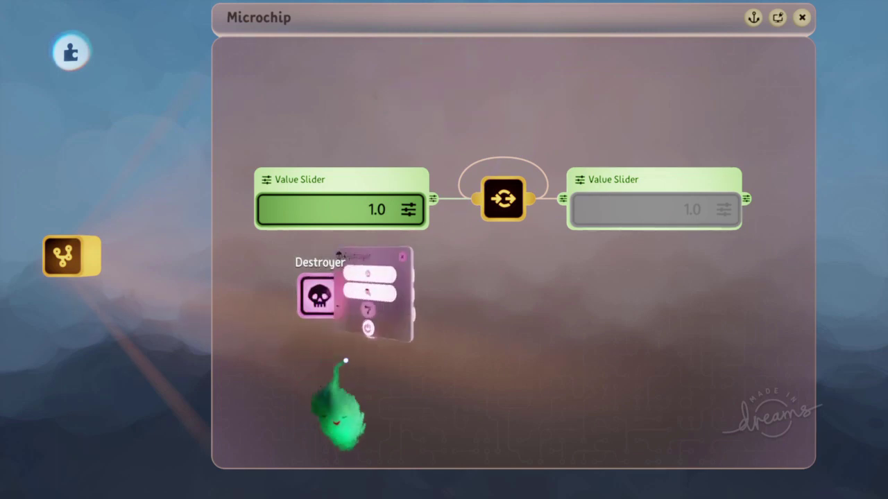
left_click_drag(345, 336, 365, 260)
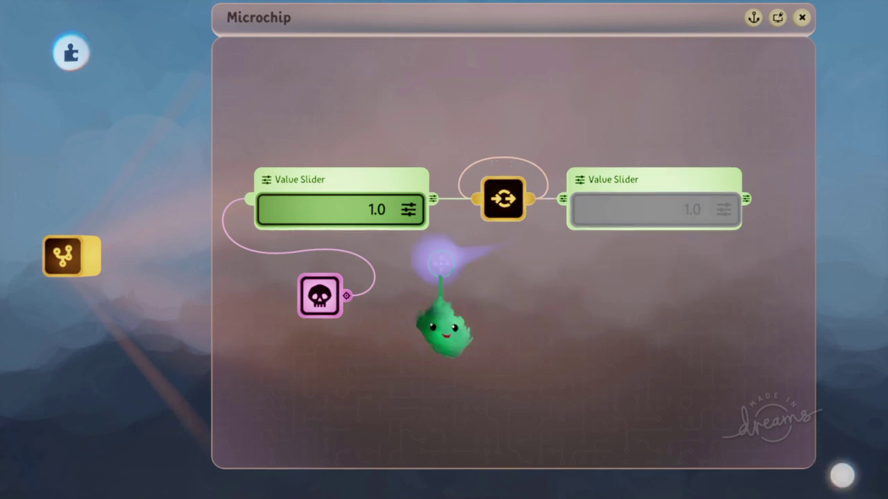
Run the scene to test the Destroyer, reset it, set the input Value Slider to 0.6 and test again.
key("space")
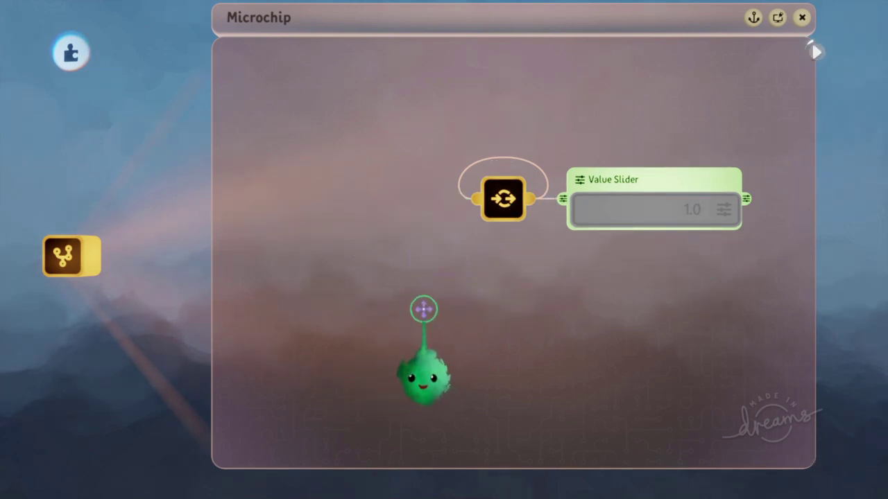
key("space")
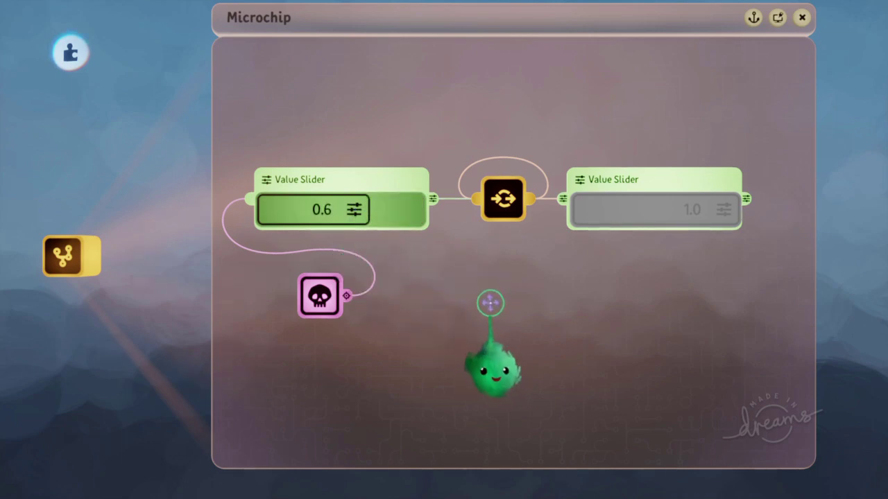
key("space")
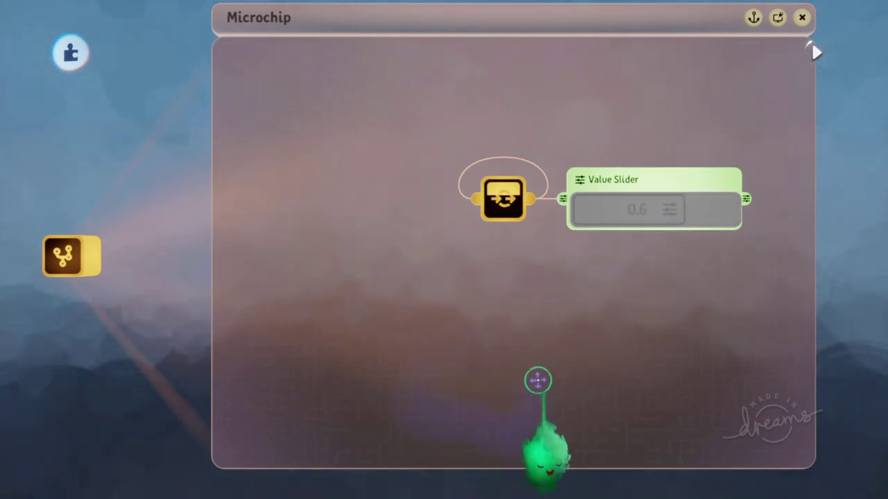
key("space")
Delete both Value Sliders and the Destroyer from the microchip and narrow its canvas around the Node.
scroll(473, 255, "down", 3)
scroll(412, 259, "up", 1)
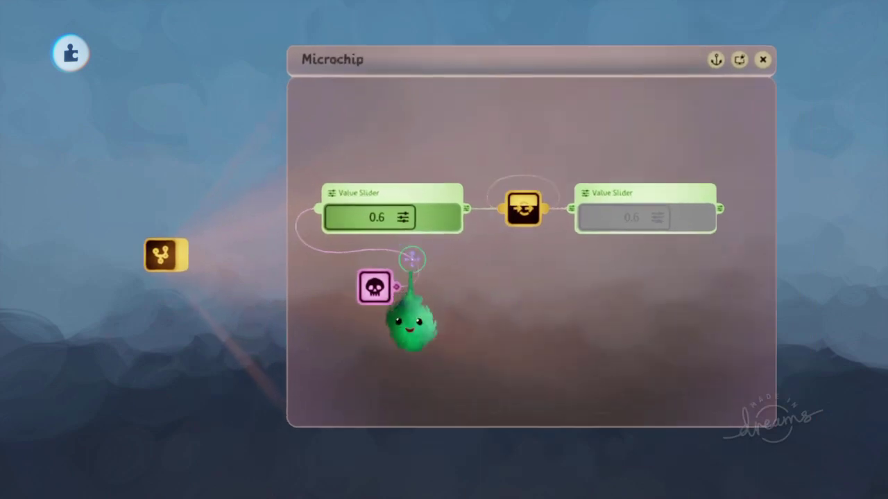
left_click_drag(412, 260, 397, 286)
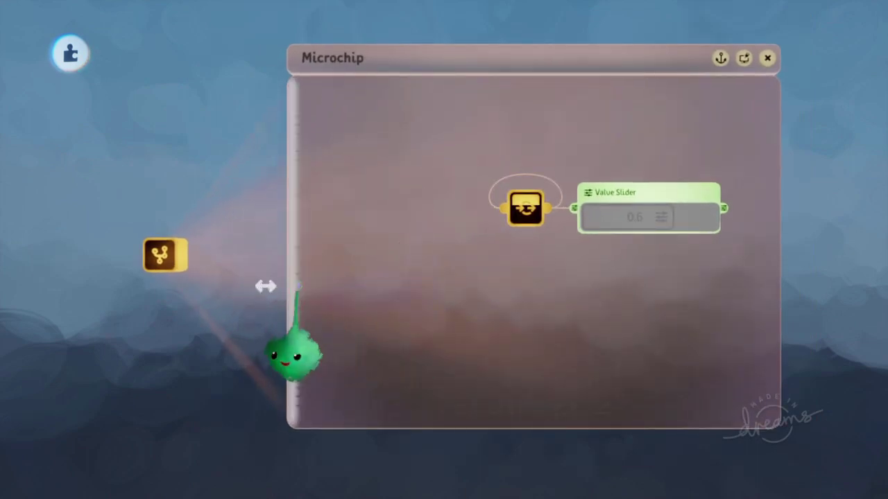
left_click_drag(291, 350, 485, 330)
middle_click_drag(523, 284, 561, 249)
key("Delete")
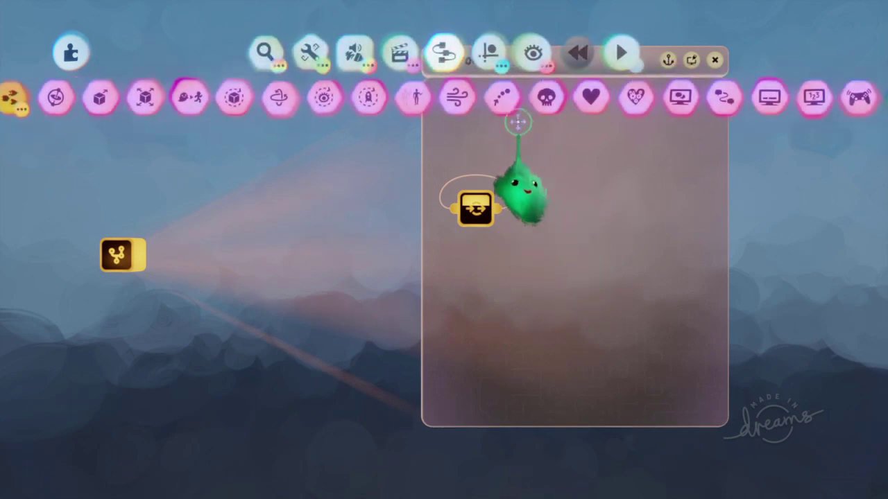
Add a Number Displayer beside the Node, set it to three decimal places and wire the Node's output into it.
left_click(679, 96)
left_click(558, 213)
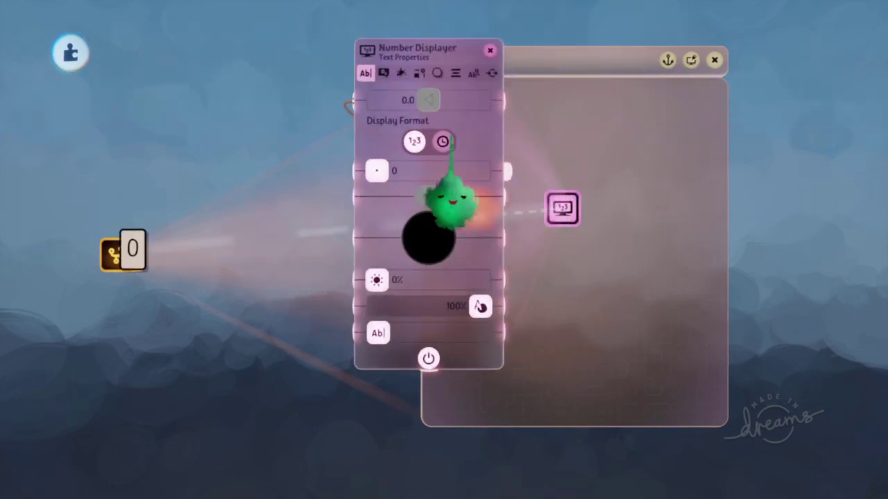
left_click_drag(384, 168, 481, 170)
key("Escape")
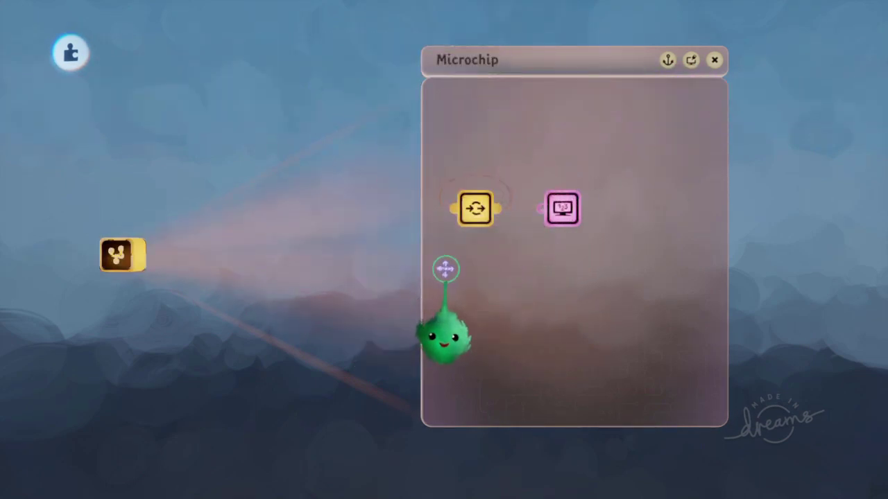
Place an Emitter in the scene outside the microchip, with the microchip as the object it emits.
middle_click_drag(423, 270, 422, 248)
left_click(500, 97)
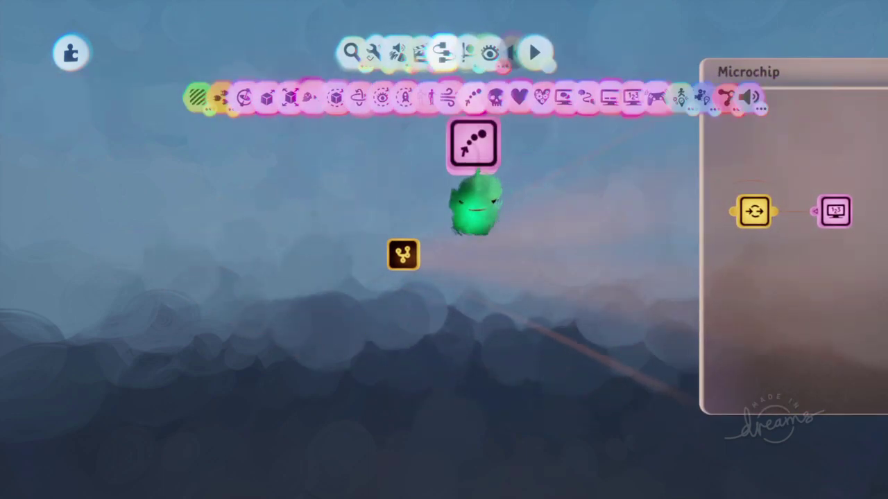
left_click(298, 162)
middle_click_drag(299, 161, 329, 174)
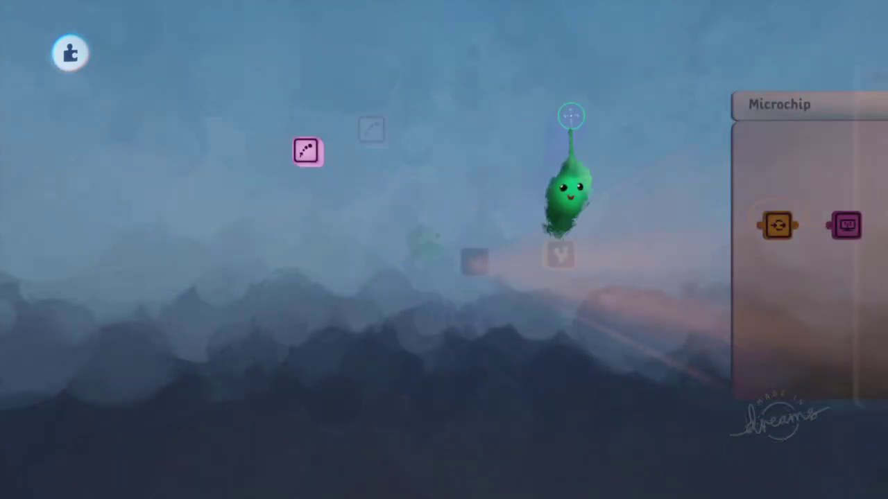
Turn off Preview Invisibility so the hidden microchip shows in the scene.
left_click(533, 53)
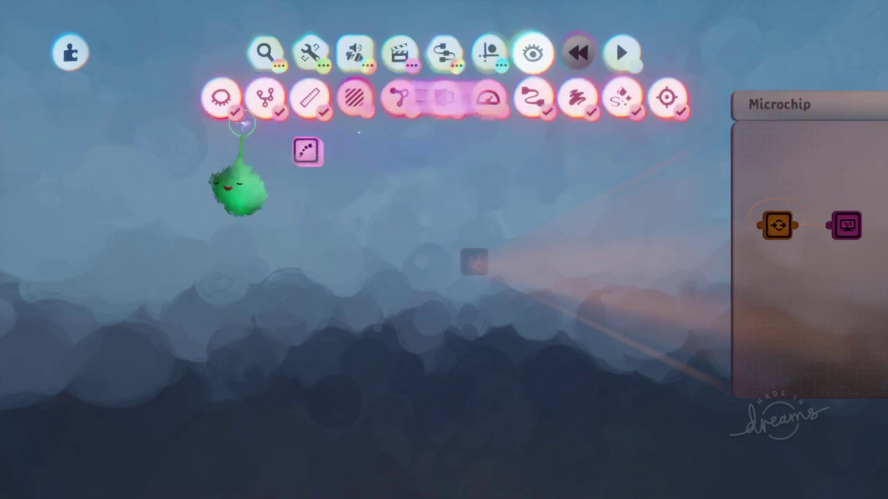
left_click(220, 101)
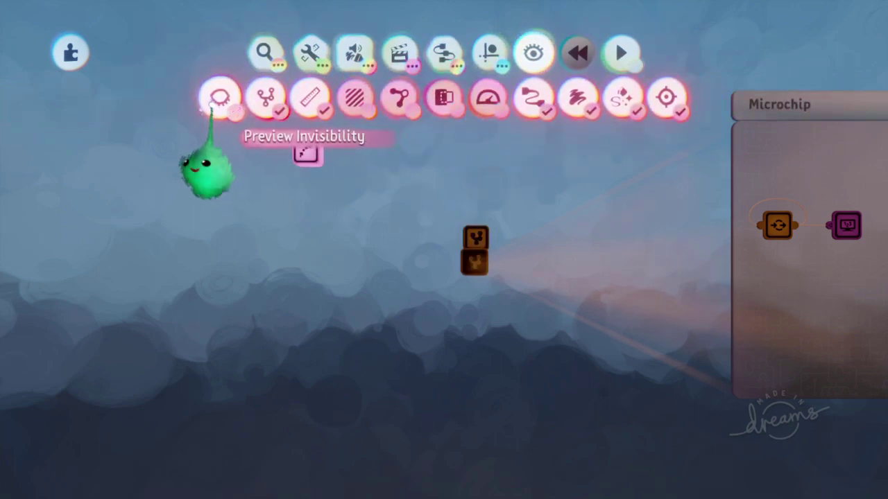
key("Escape")
scroll(477, 284, "up", 5)
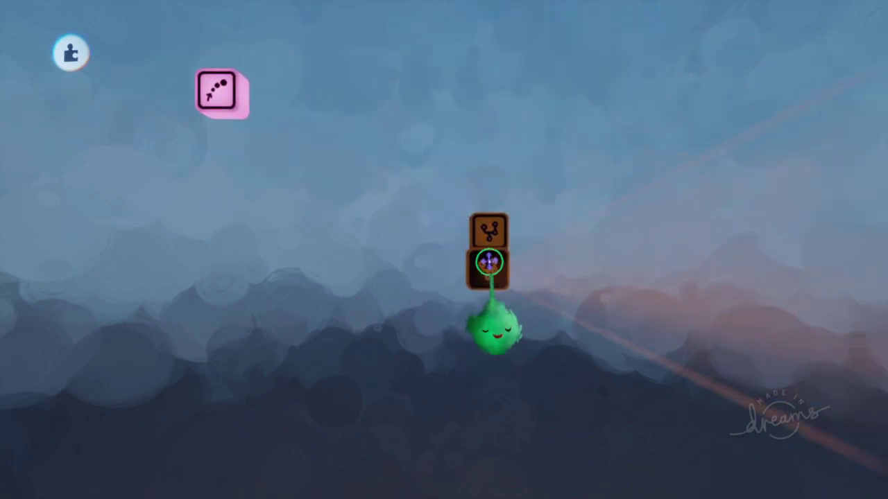
left_click(473, 275)
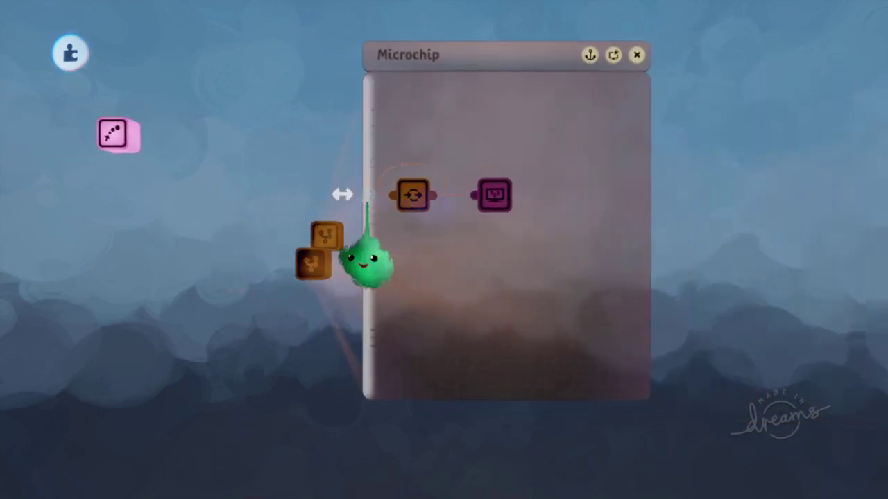
scroll(390, 243, "down", 3)
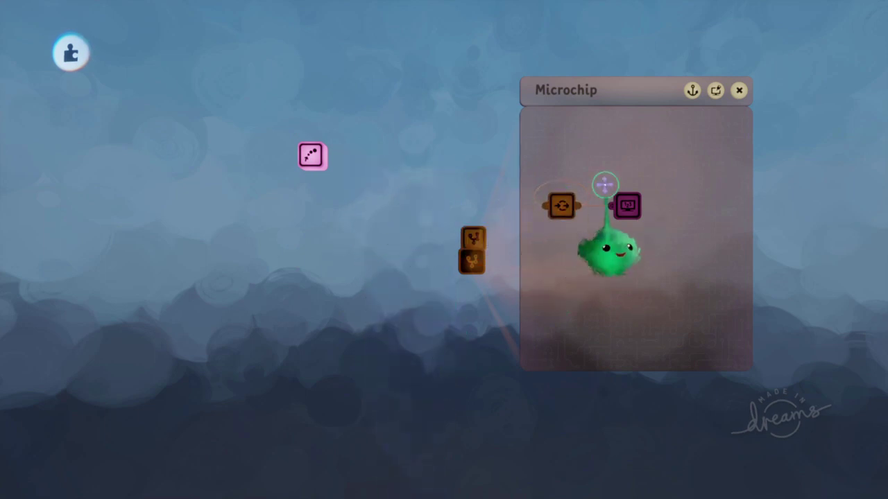
Place a Value Slider outside the microchip, set it to 0.5, wire it into the microchip's Node and run the scene.
key("Tab")
left_click(442, 57)
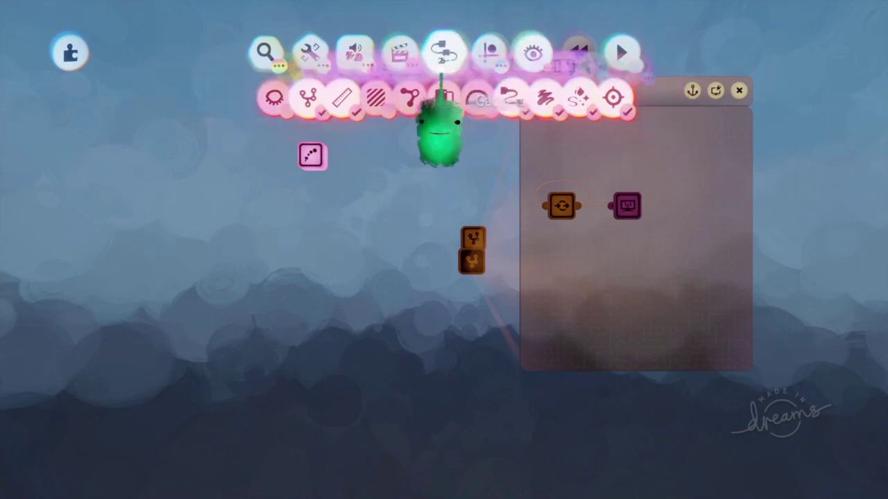
left_click(302, 99)
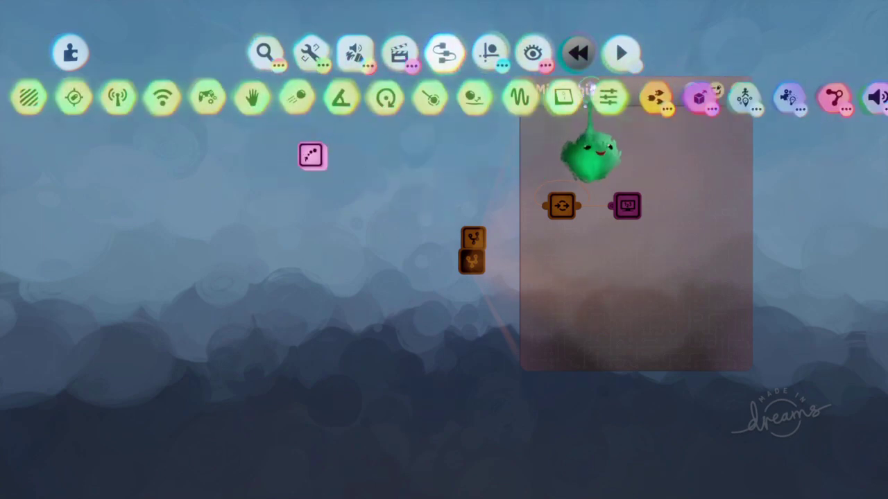
left_click(605, 99)
left_click(275, 286)
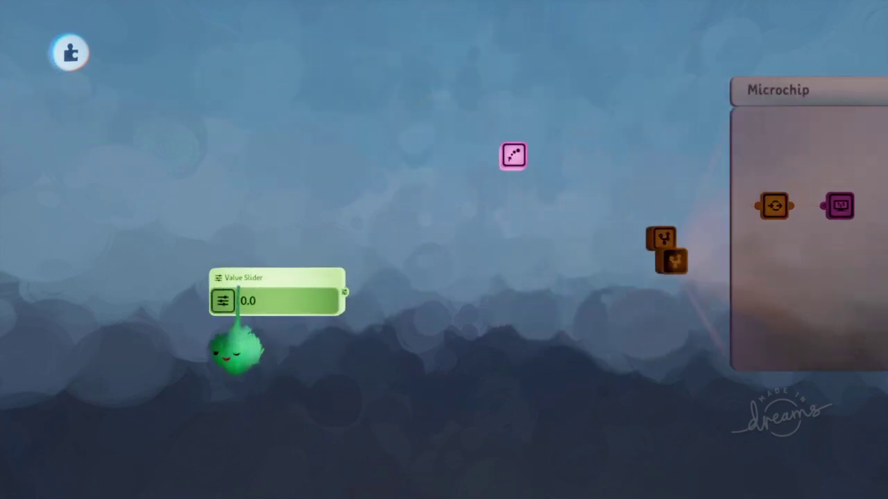
left_click_drag(347, 360, 649, 277)
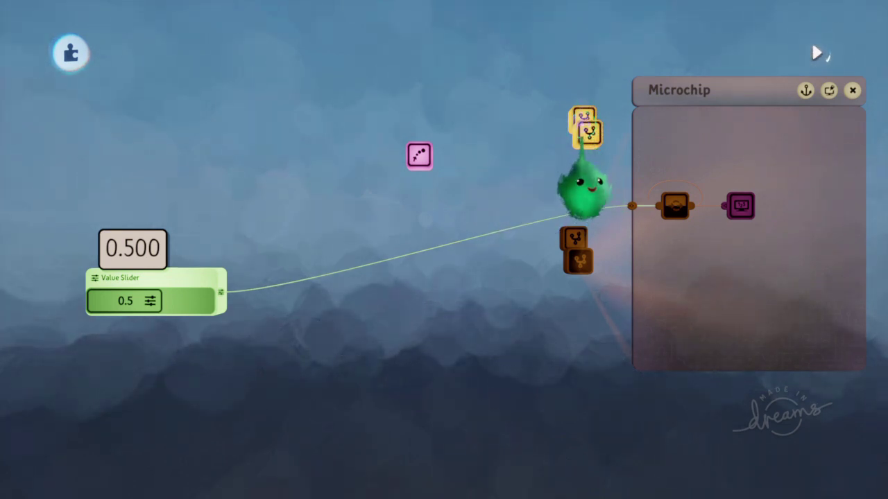
Inspect the emitted microchips and the original's Node wiring, stop the scene and set the Value Slider to 0.8.
middle_click_drag(610, 212, 537, 163)
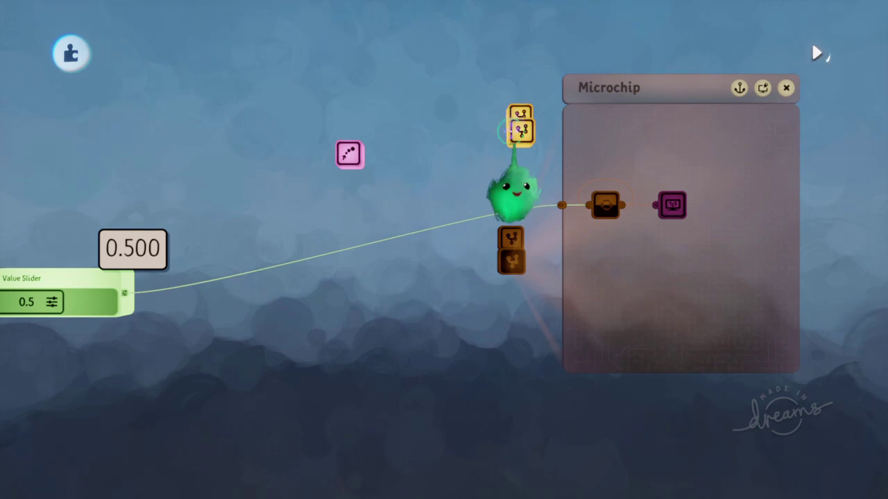
middle_click_drag(593, 210, 472, 303)
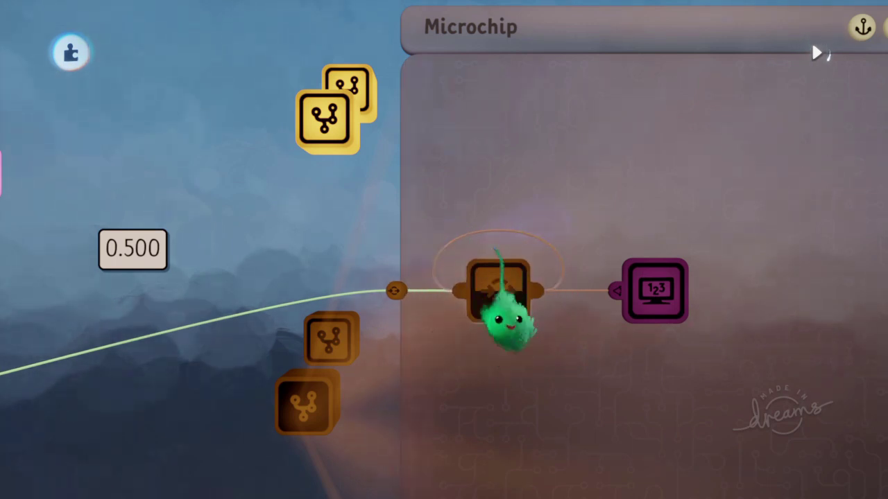
scroll(499, 303, "down", 2)
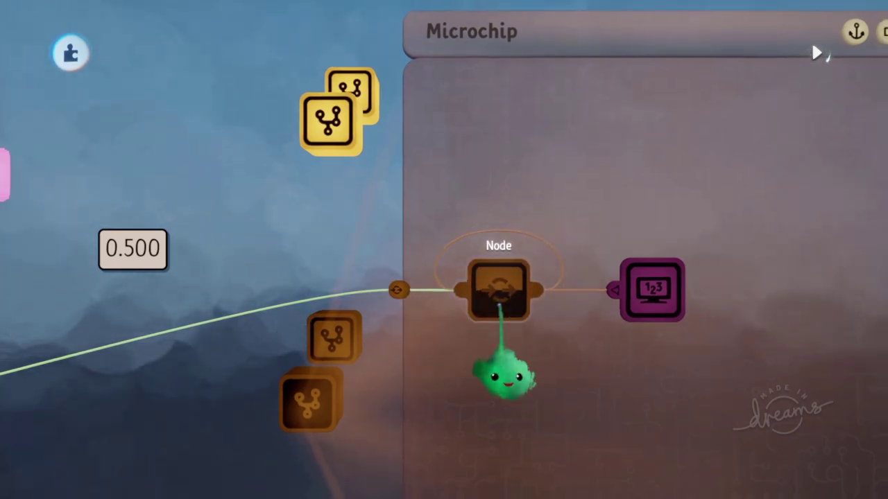
left_click_drag(527, 374, 412, 174)
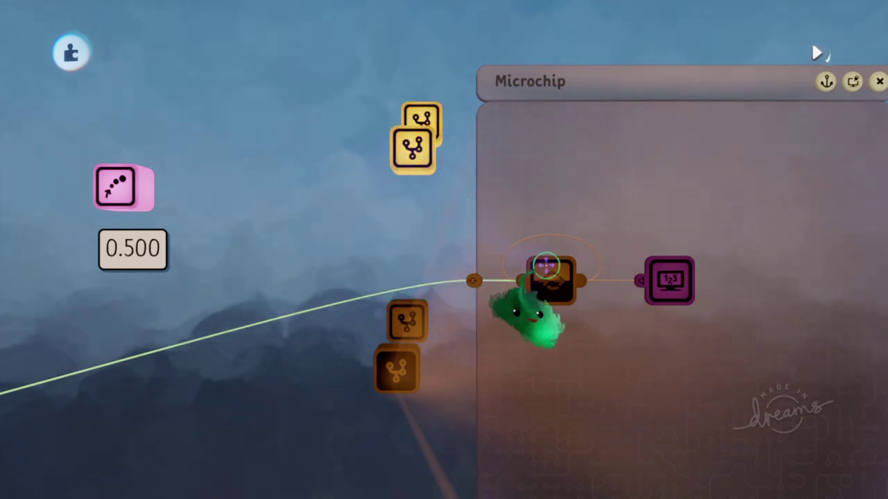
scroll(550, 316, "down", 4)
key("space")
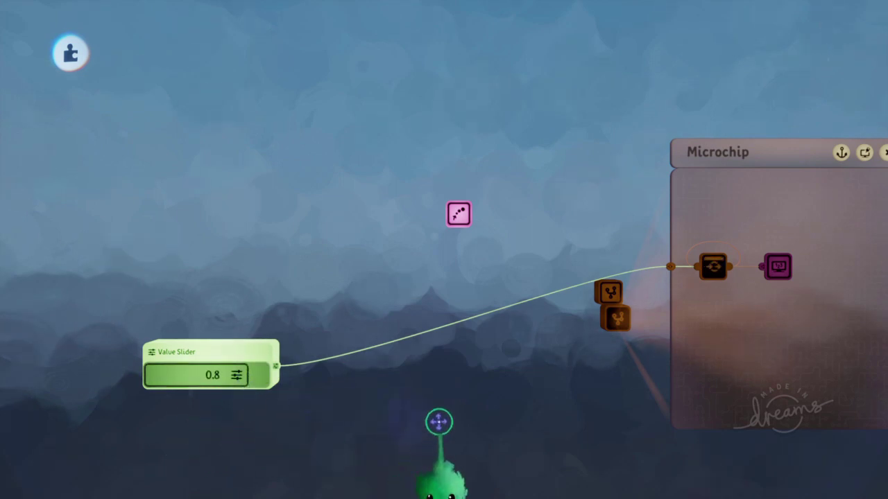
Run the scene again to check the Number Displayer and emitted microchips with the new slider value, and stop it.
key("space")
middle_click_drag(521, 388, 549, 386)
scroll(549, 386, "right", 3)
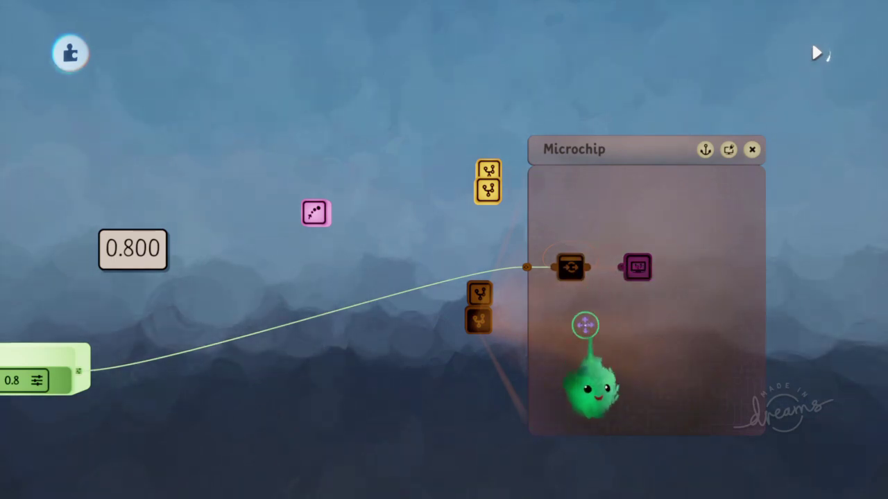
key("space")
middle_click_drag(553, 333, 696, 320)
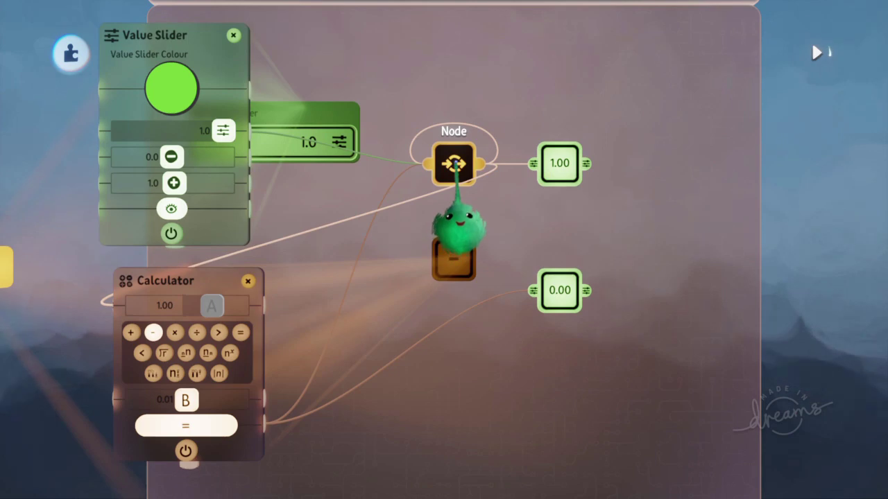
Open the settings of the Node wired to the Calculator and switch off its power.
left_click(454, 167)
left_click_drag(366, 246, 260, 238)
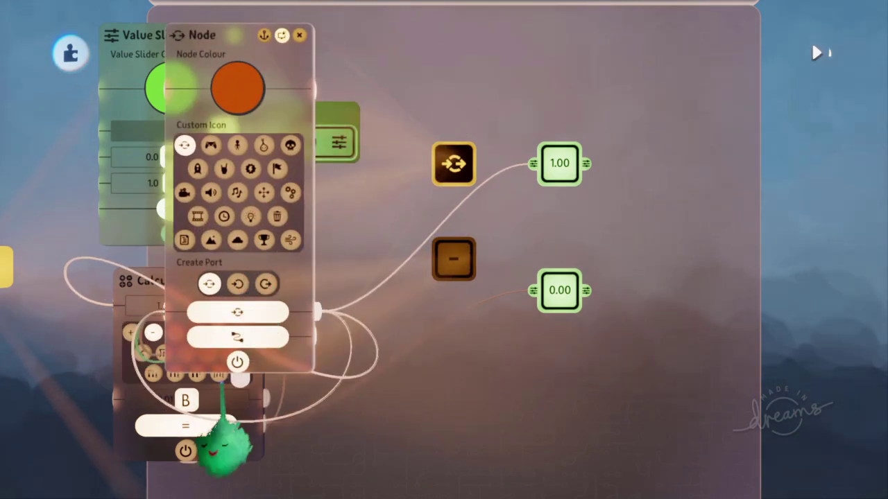
left_click(237, 363)
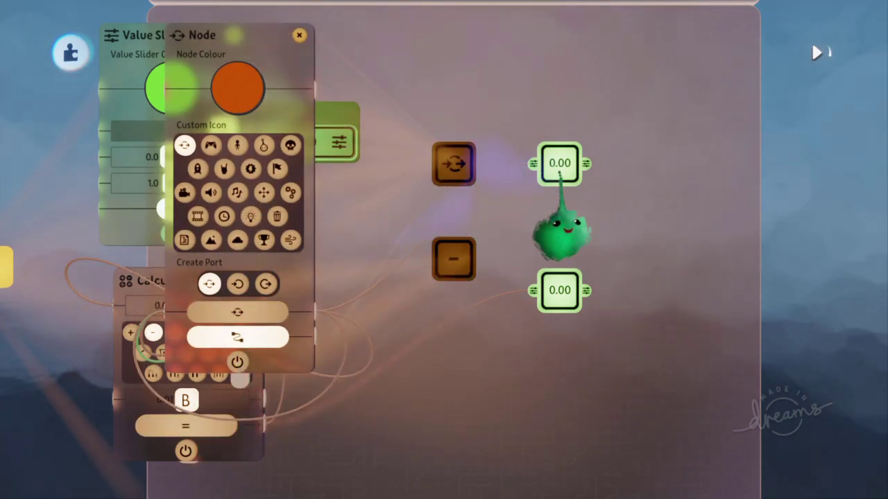